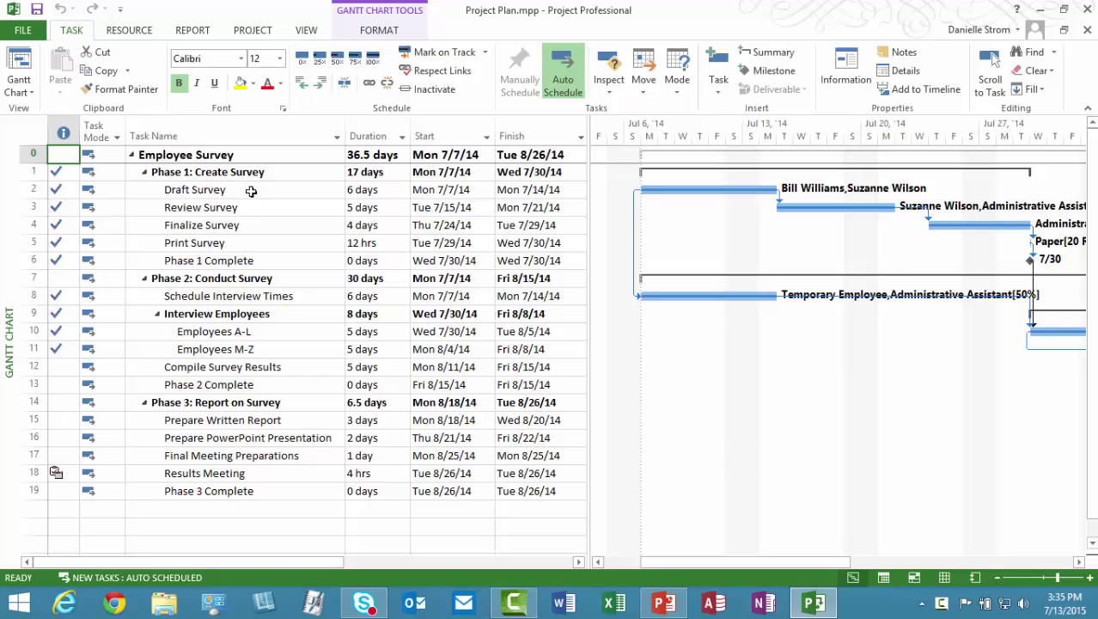
Step: View the task information of the Draft Survey task and close it without changes
{"action": "left_click", "coordinate": [249, 191]}
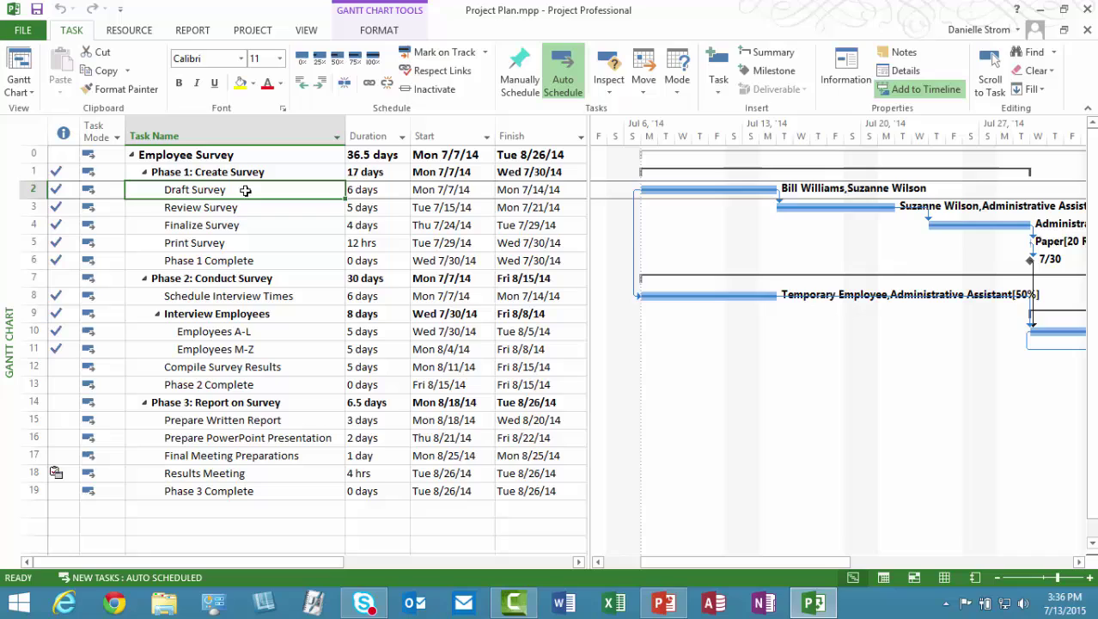
{"action": "left_click", "coordinate": [245, 154]}
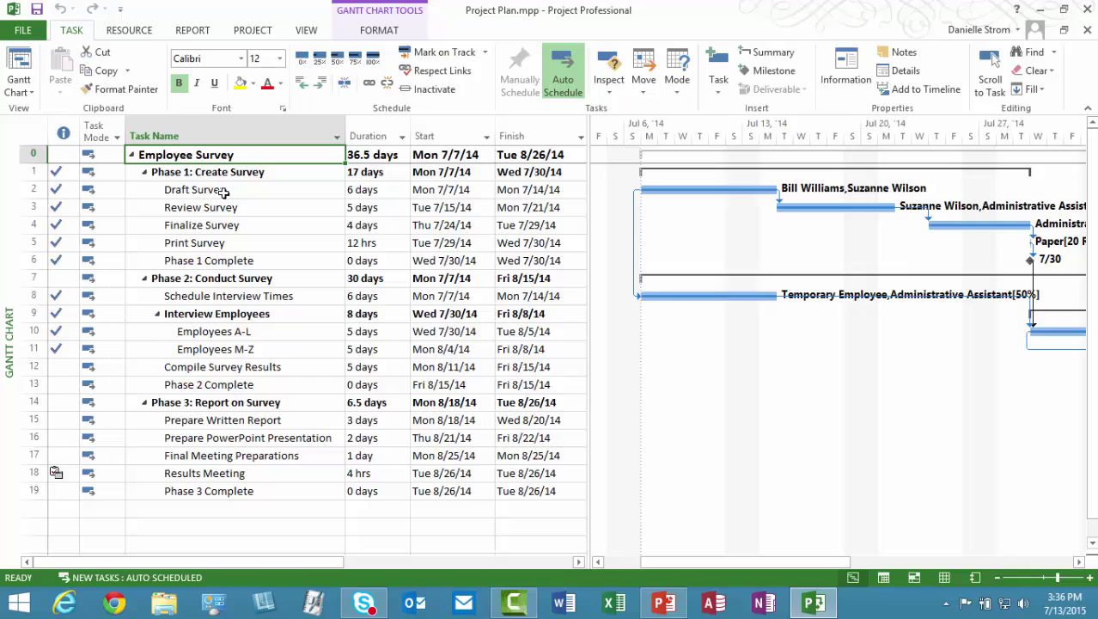
{"action": "double_click", "coordinate": [221, 191]}
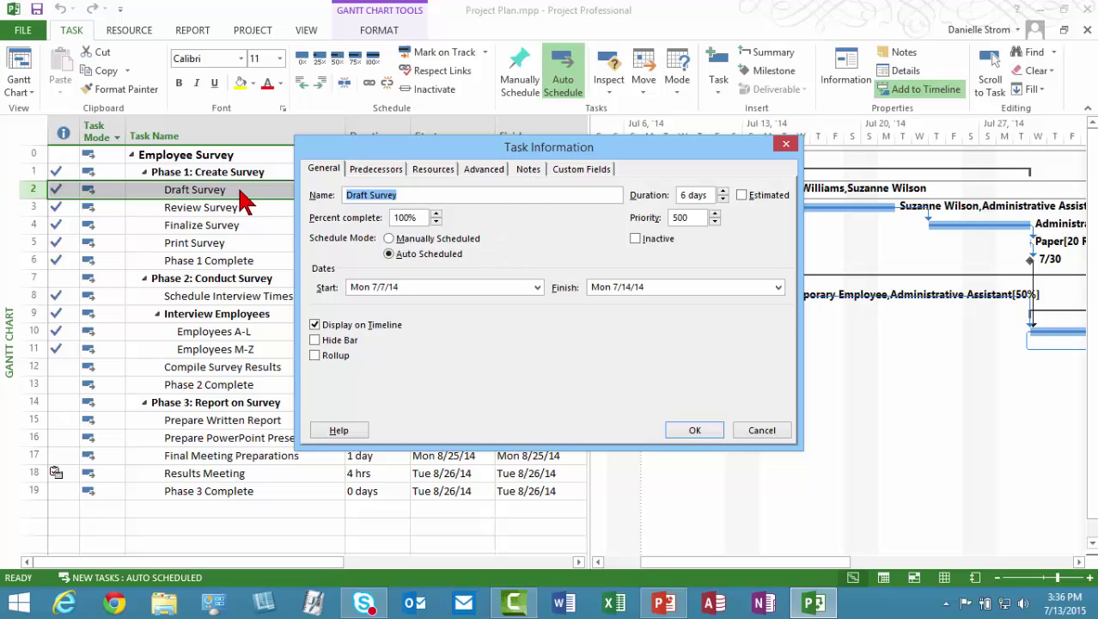
{"action": "left_click", "coordinate": [760, 431]}
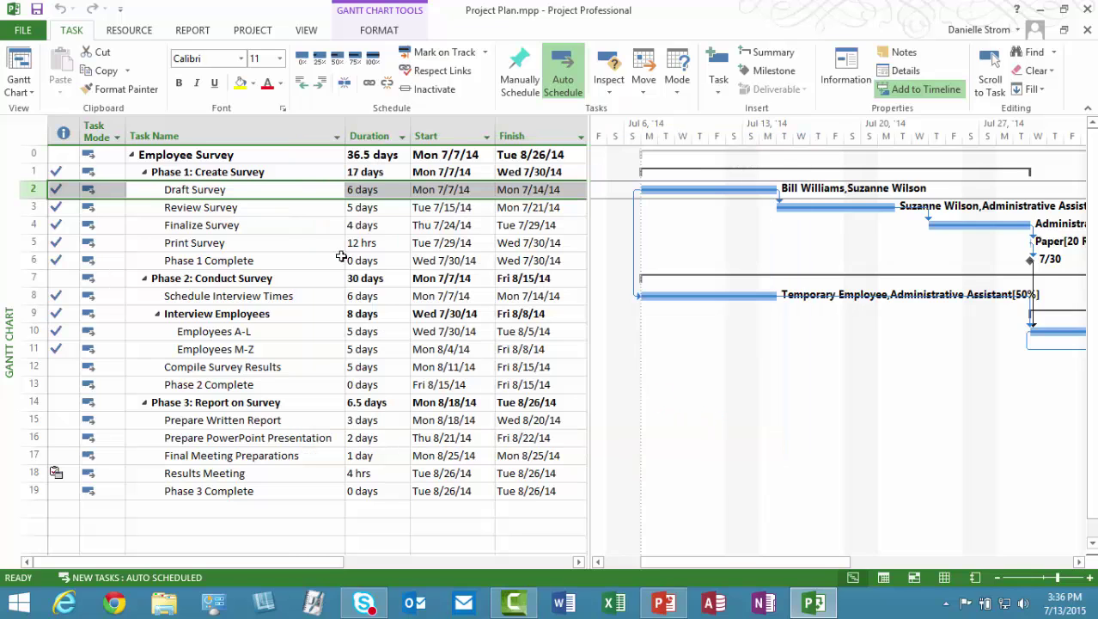
Step: Add the heading "Project Charter" to the notes of the Employee Survey summary task
{"action": "double_click", "coordinate": [237, 156]}
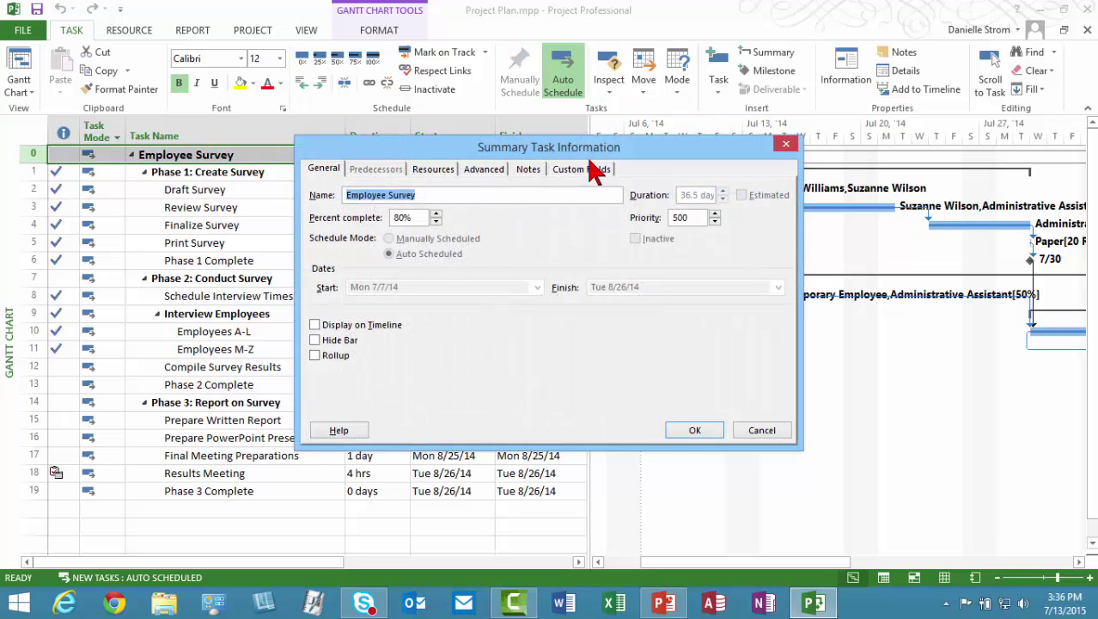
{"action": "left_click", "coordinate": [528, 169]}
{"action": "left_click", "coordinate": [373, 269]}
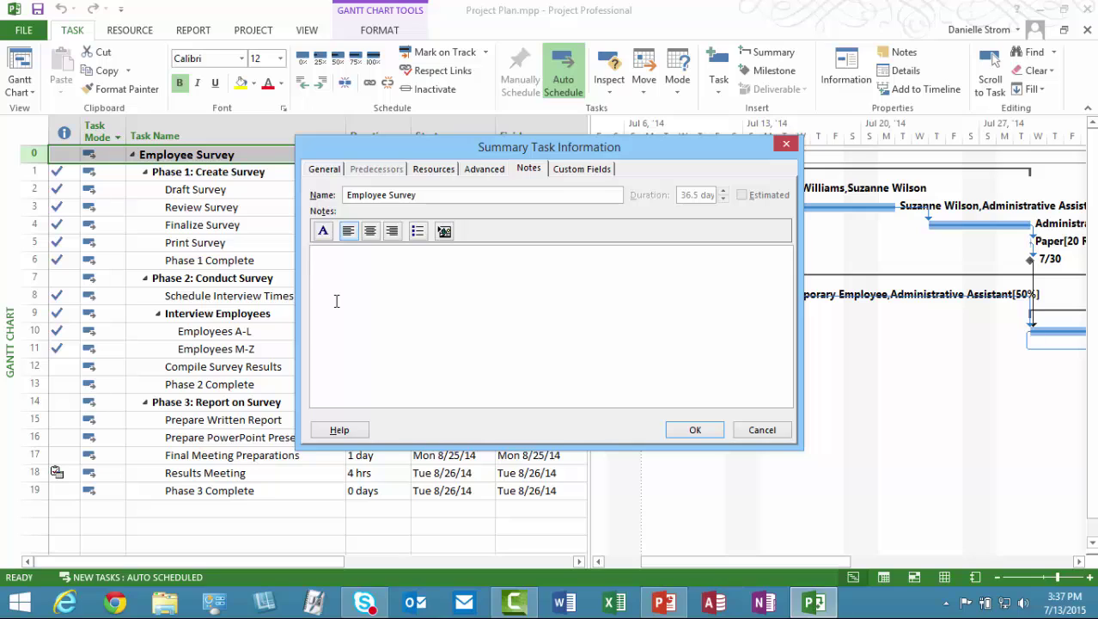
{"action": "type", "text": "Project Charter"}
{"action": "key", "text": "Return"}
Step: Choose Project Charter.docx from the Desktop as the existing file to embed, unlinked, in the Employee Survey notes
{"action": "left_click", "coordinate": [446, 234]}
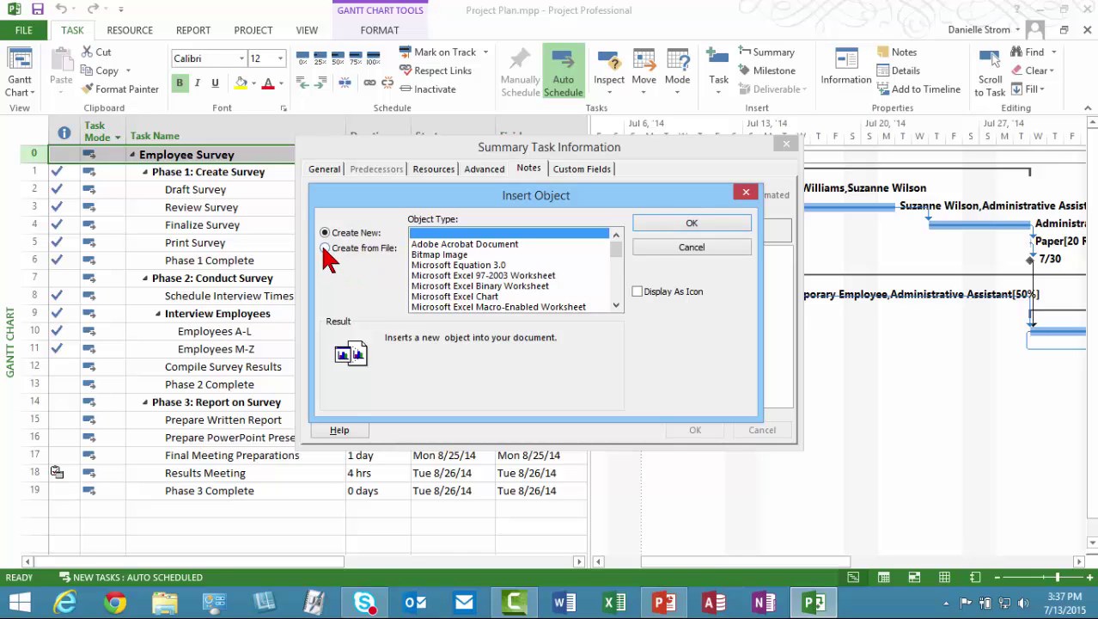
{"action": "left_click", "coordinate": [325, 249]}
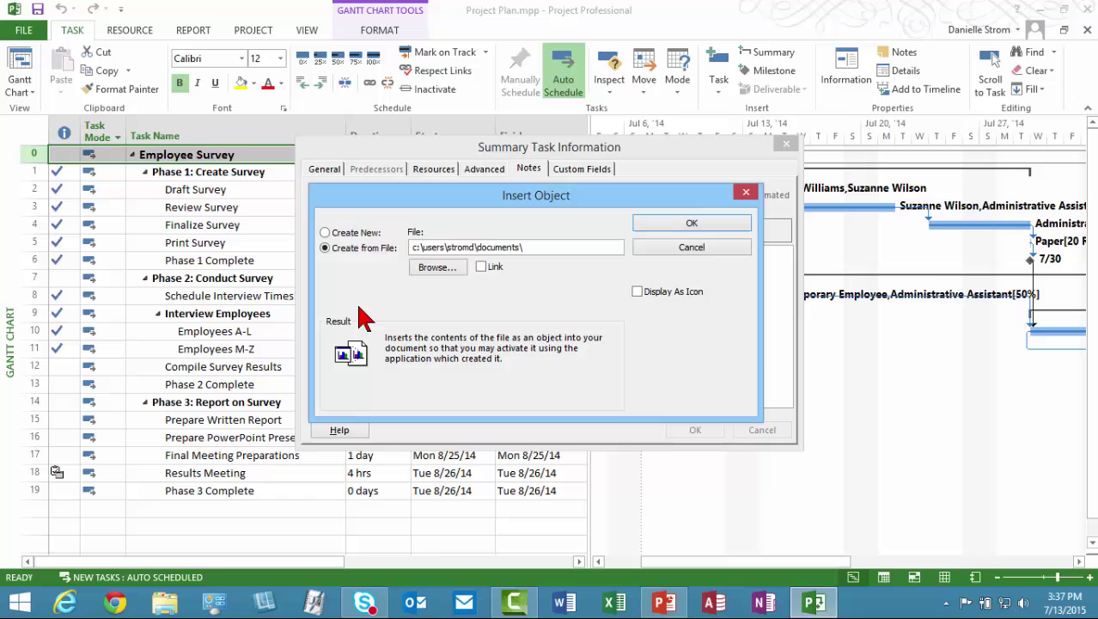
{"action": "left_click", "coordinate": [434, 267]}
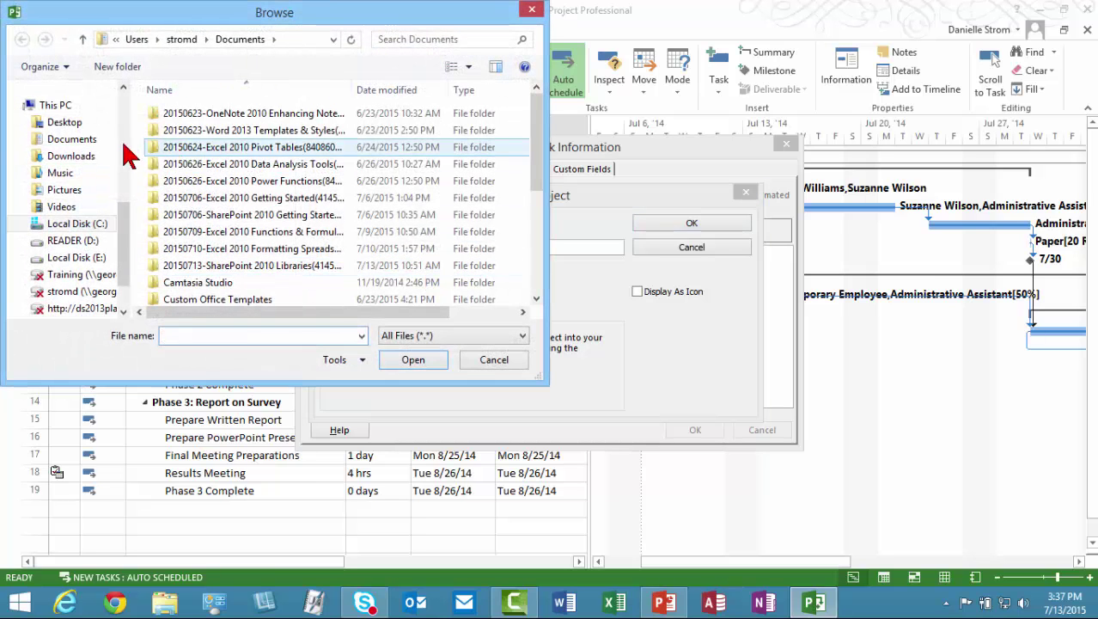
{"action": "left_click", "coordinate": [95, 124]}
{"action": "double_click", "coordinate": [206, 148]}
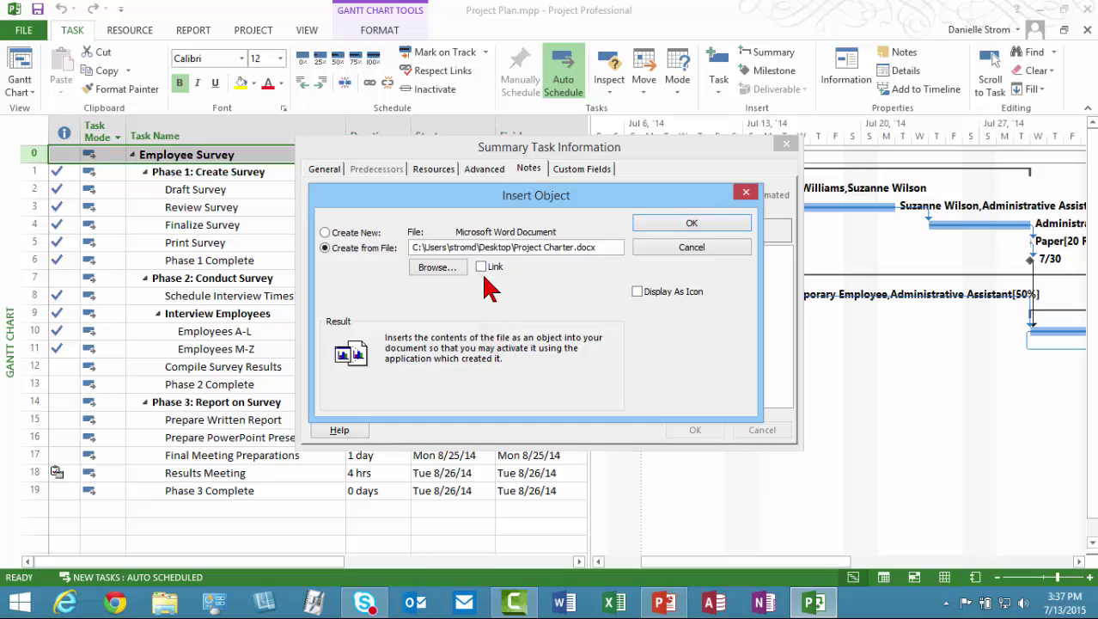
{"action": "left_click", "coordinate": [481, 267]}
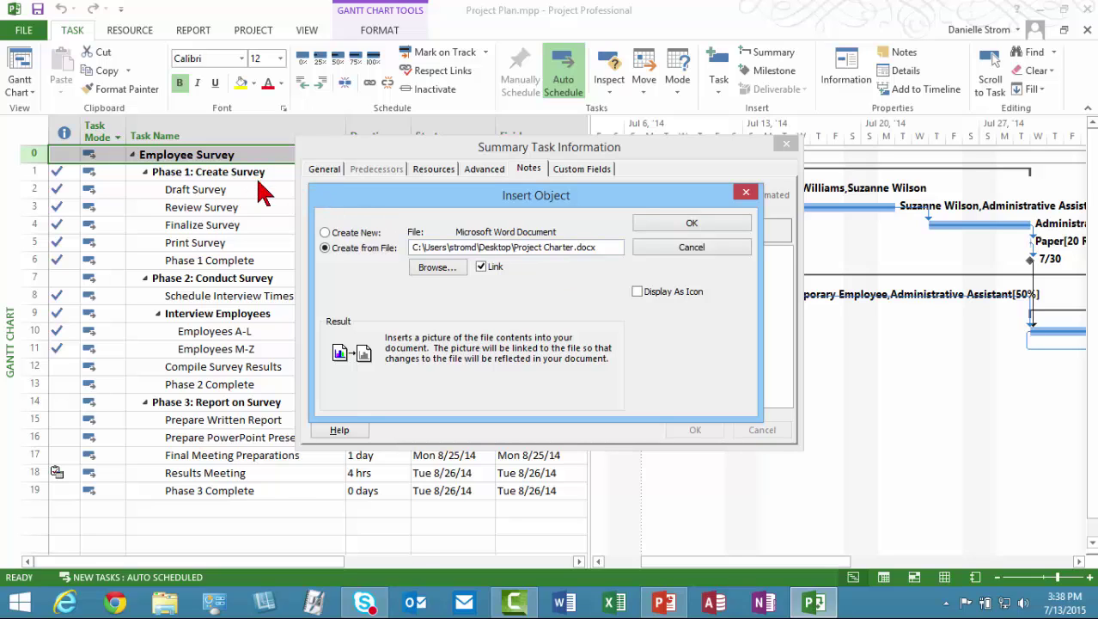
{"action": "left_click", "coordinate": [482, 267]}
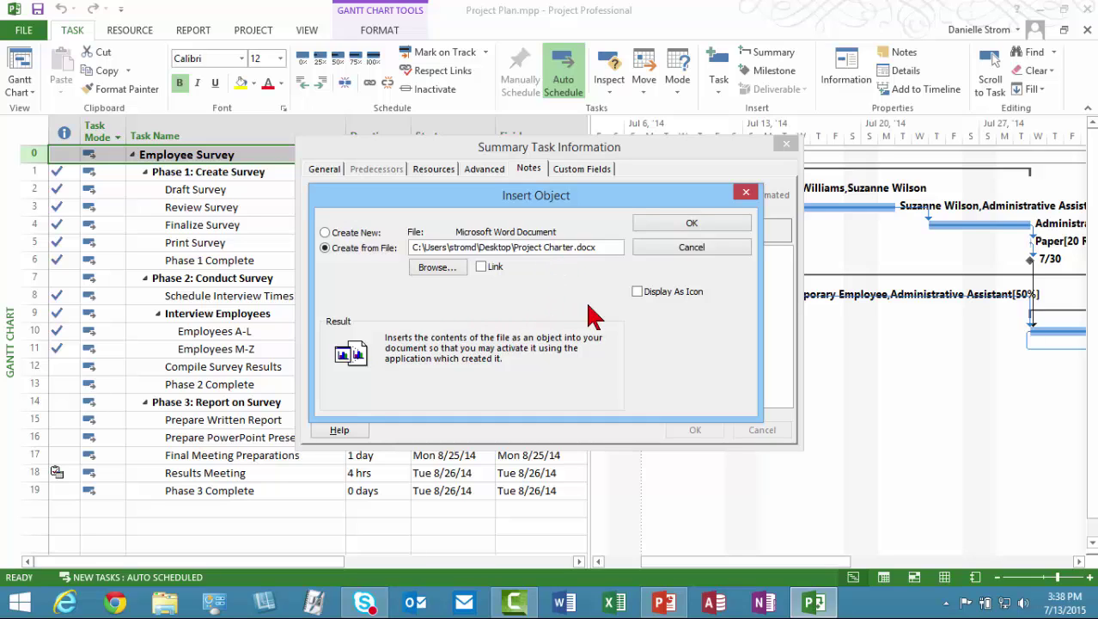
Step: Insert the charter document as an icon labelled "Project Charter" and save the summary task's notes
{"action": "left_click", "coordinate": [637, 291]}
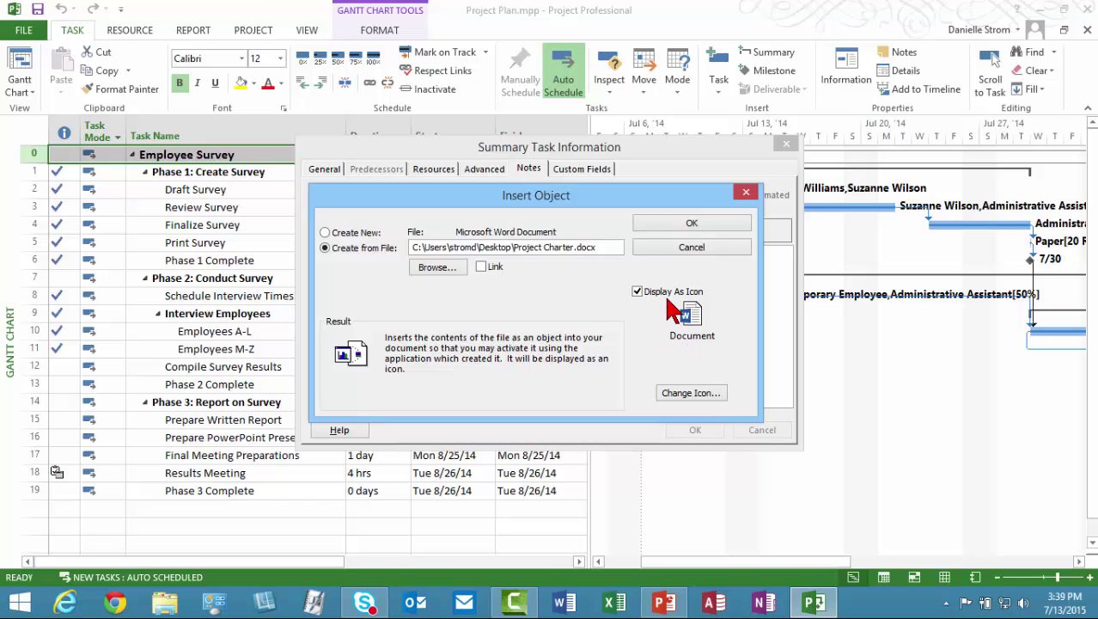
{"action": "left_click", "coordinate": [686, 396]}
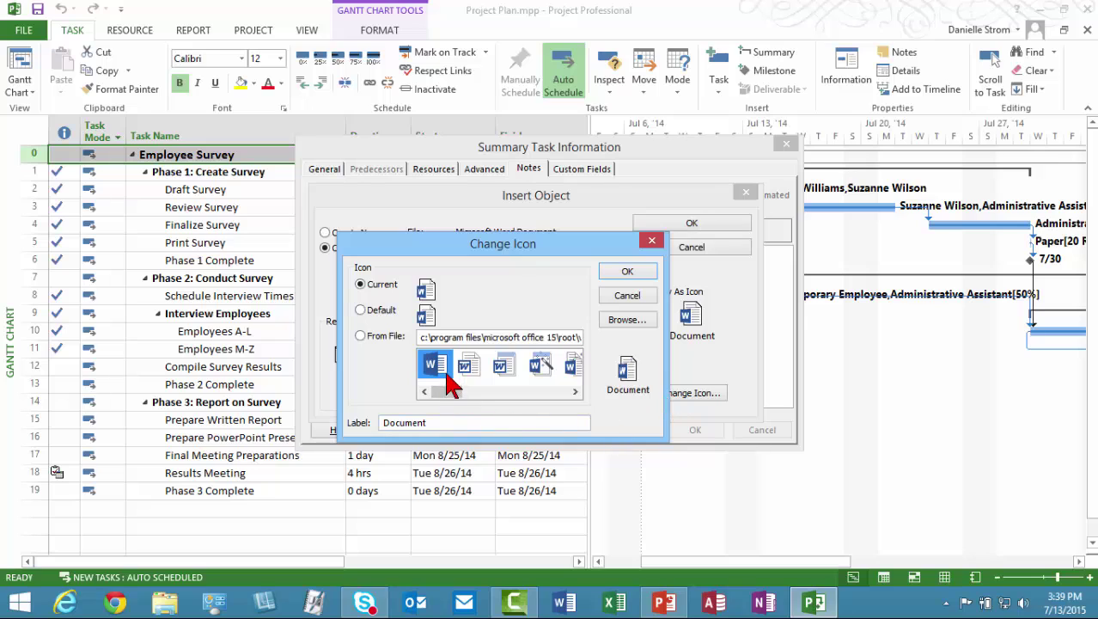
{"action": "left_click", "coordinate": [436, 422]}
{"action": "left_click_drag", "start_coordinate": [436, 422], "coordinate": [336, 416]}
{"action": "type", "text": "PRo"}
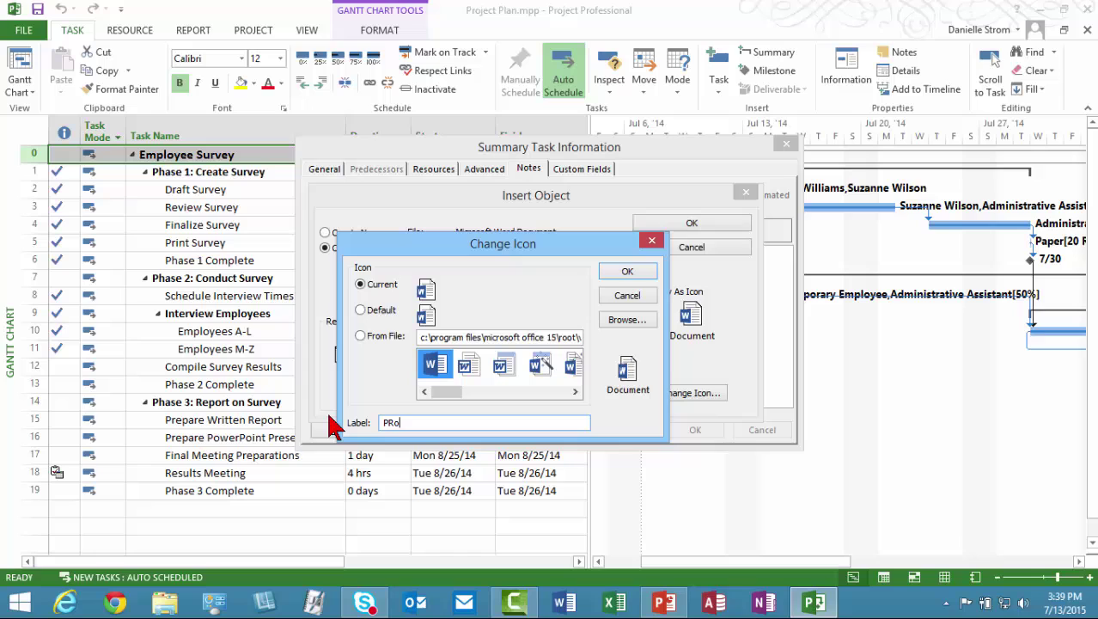
{"action": "key", "text": "BackSpace"}
{"action": "key", "text": "BackSpace"}
{"action": "type", "text": "roject Charter"}
{"action": "left_click", "coordinate": [627, 271]}
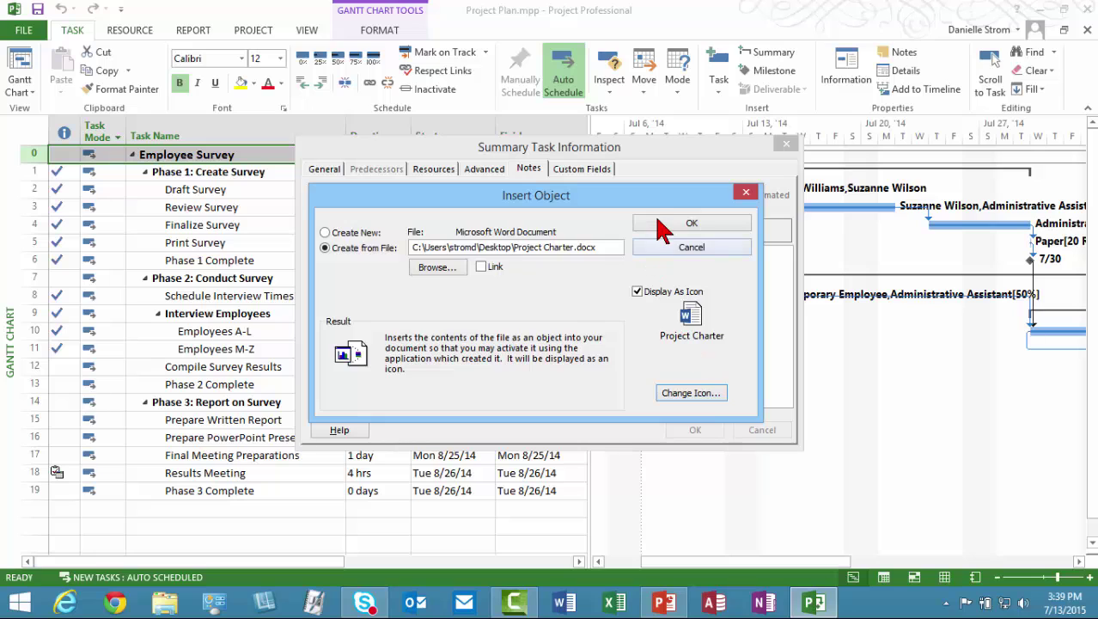
{"action": "left_click", "coordinate": [664, 225]}
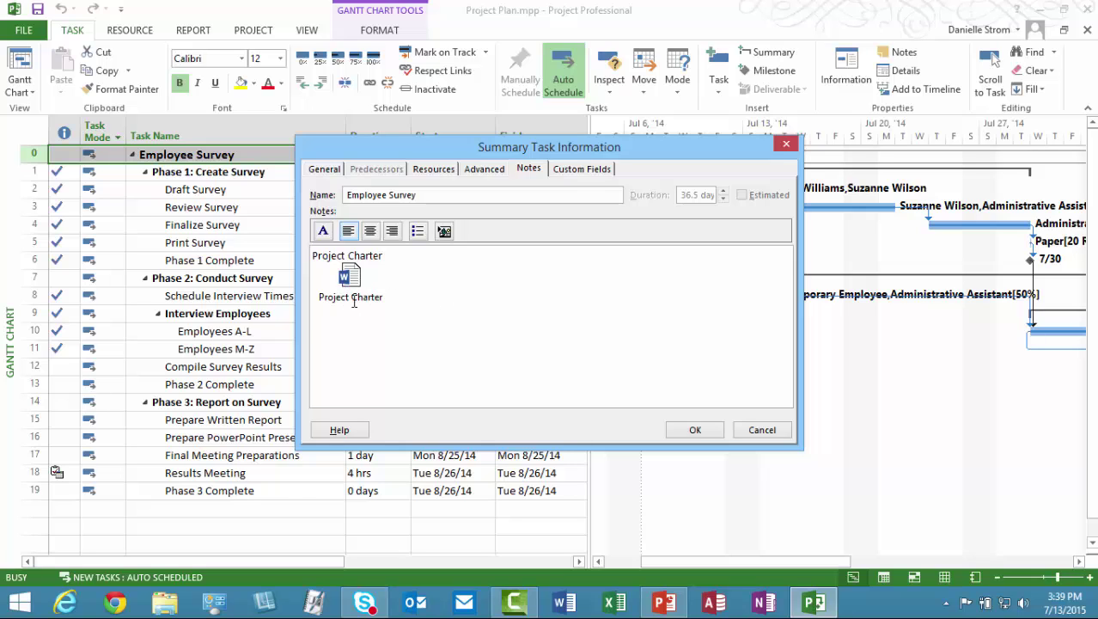
{"action": "left_click", "coordinate": [353, 296]}
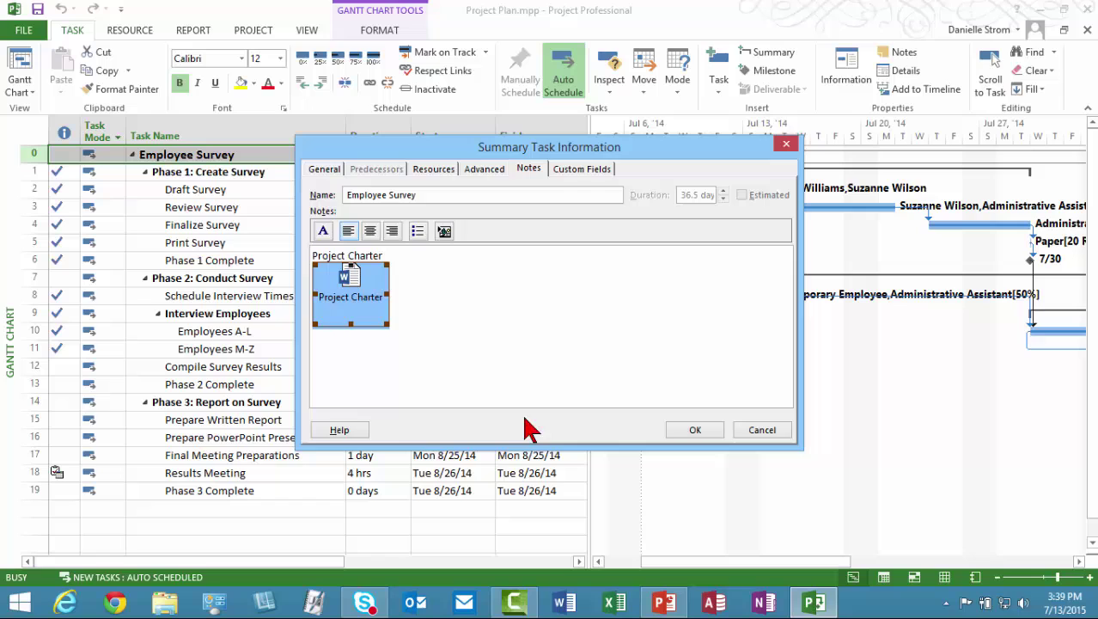
{"action": "left_click", "coordinate": [692, 430]}
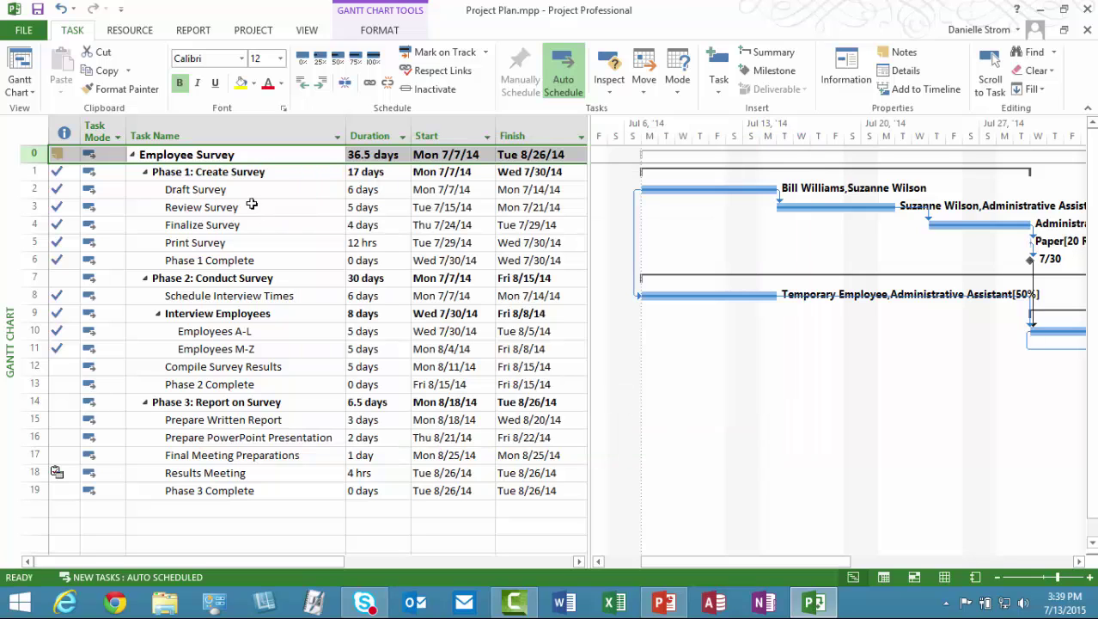
Step: Reopen the Employee Survey notes and view the embedded Project Charter document in Word, closing it without changes
{"action": "left_click", "coordinate": [252, 154]}
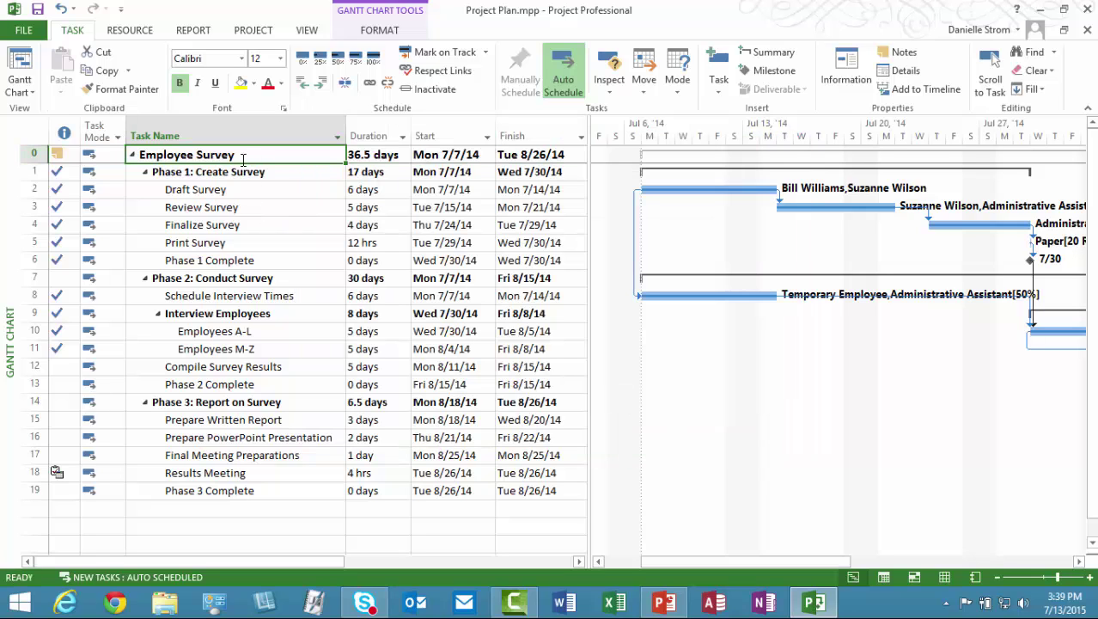
{"action": "mouse_move", "coordinate": [56, 158]}
{"action": "double_click", "coordinate": [220, 154]}
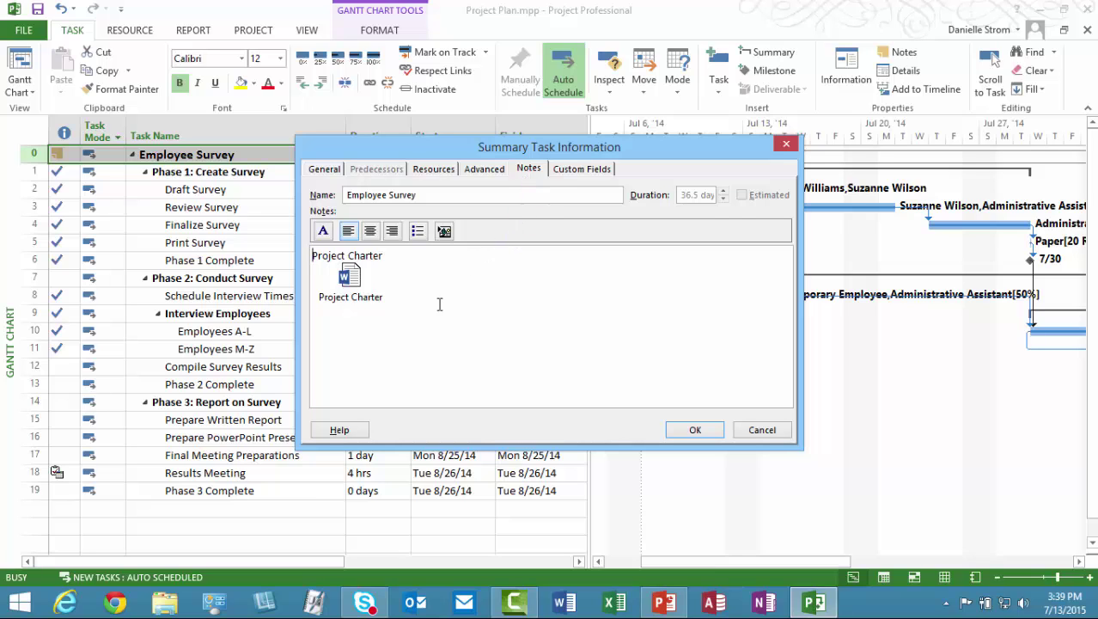
{"action": "left_click", "coordinate": [352, 284]}
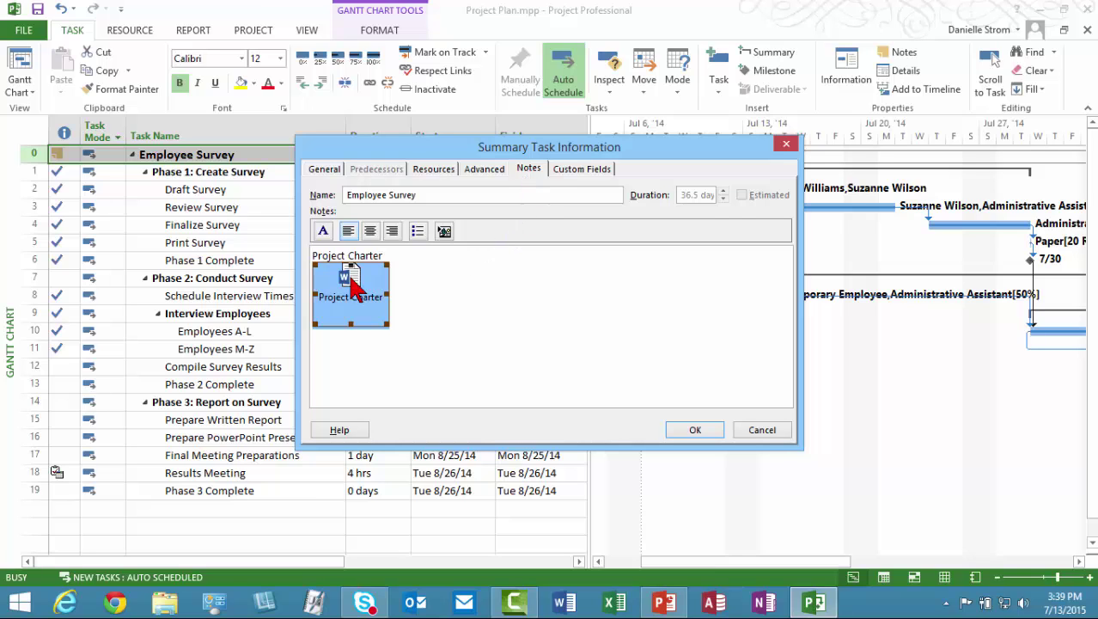
{"action": "double_click", "coordinate": [352, 283]}
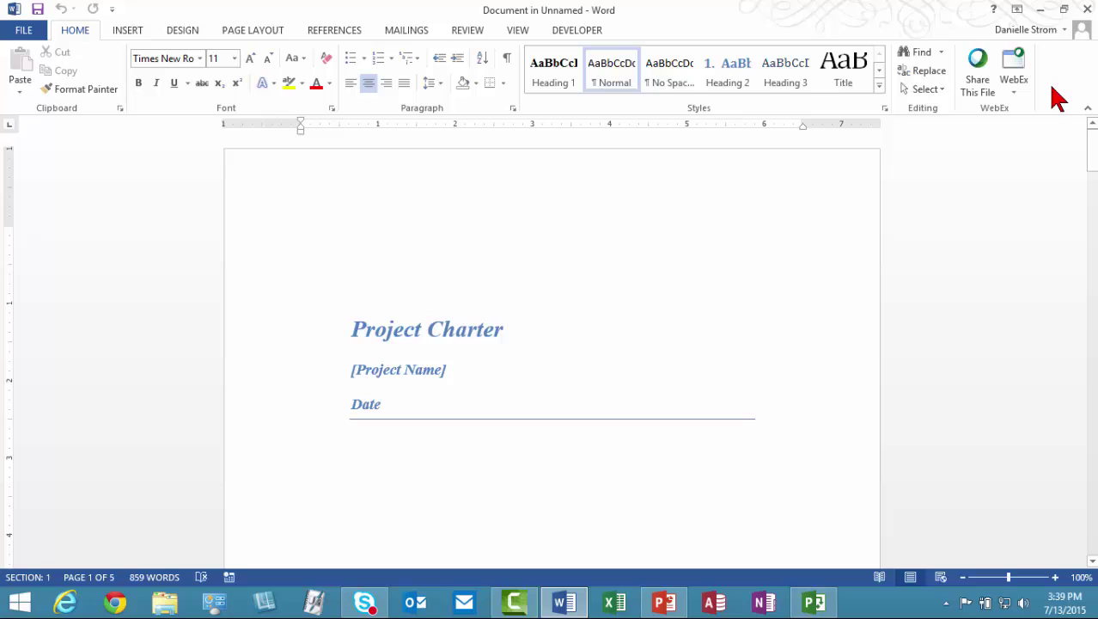
{"action": "left_click", "coordinate": [1087, 10]}
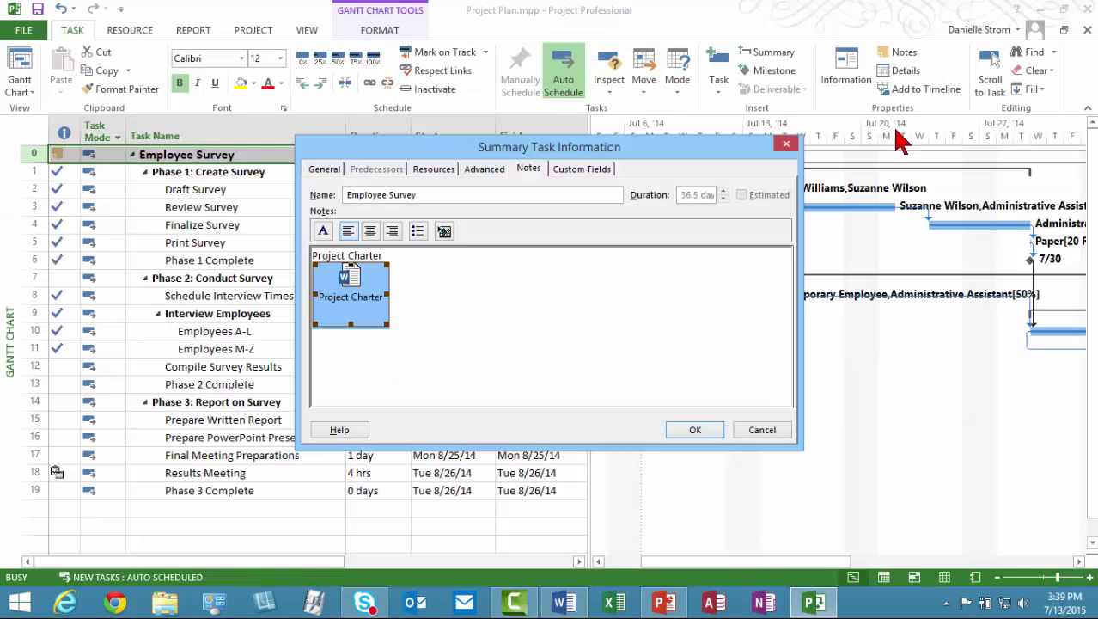
Step: Add the heading "Project Budget" below the charter icon and choose Project Budget.xlsx from the Desktop as the object to insert
{"action": "left_click", "coordinate": [414, 319]}
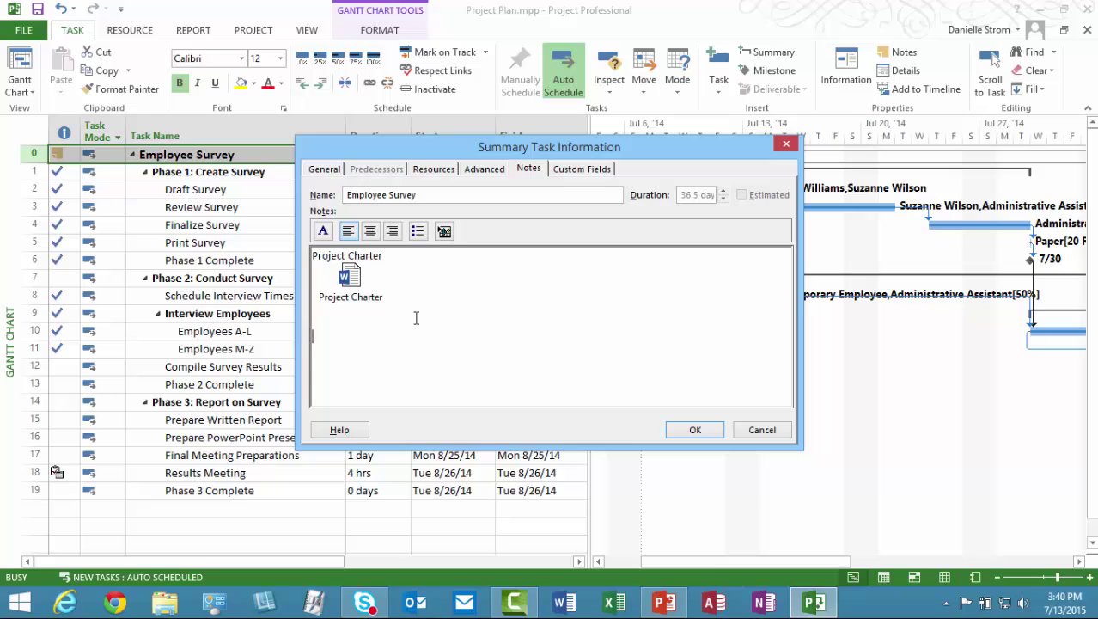
{"action": "type", "text": "Project Budget"}
{"action": "left_click", "coordinate": [444, 230]}
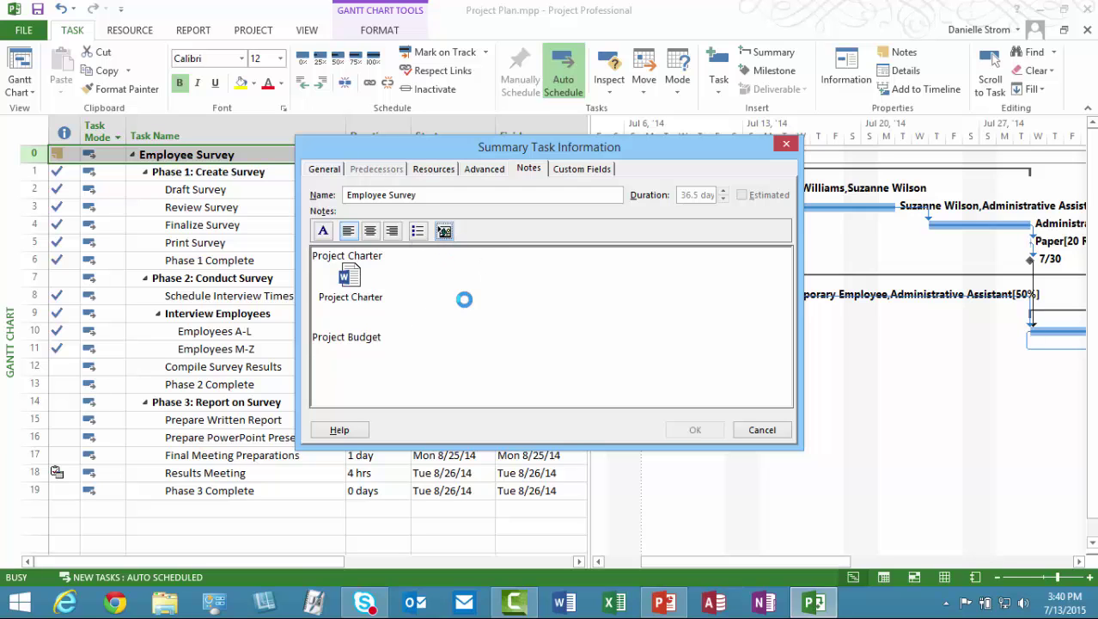
{"action": "left_click", "coordinate": [365, 249]}
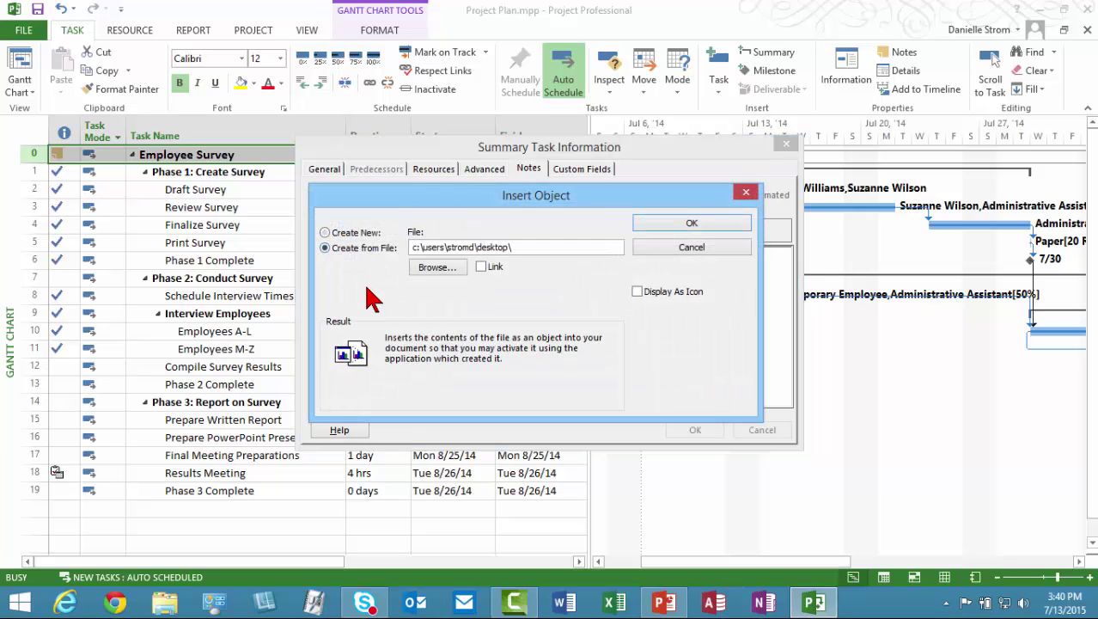
{"action": "left_click", "coordinate": [426, 270]}
{"action": "left_click", "coordinate": [206, 132]}
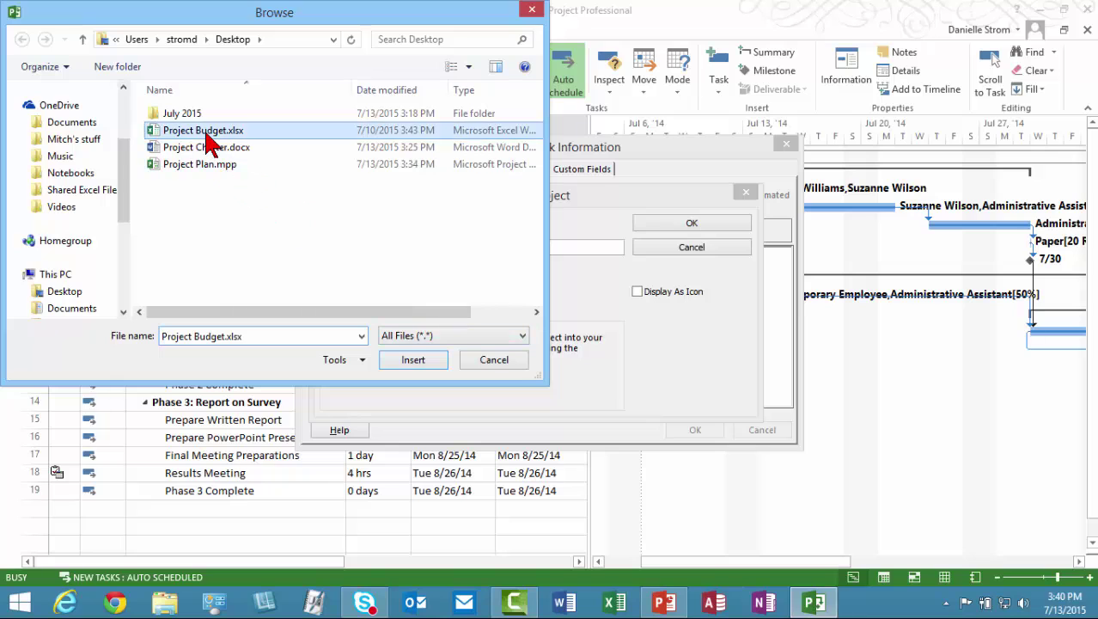
{"action": "double_click", "coordinate": [206, 132]}
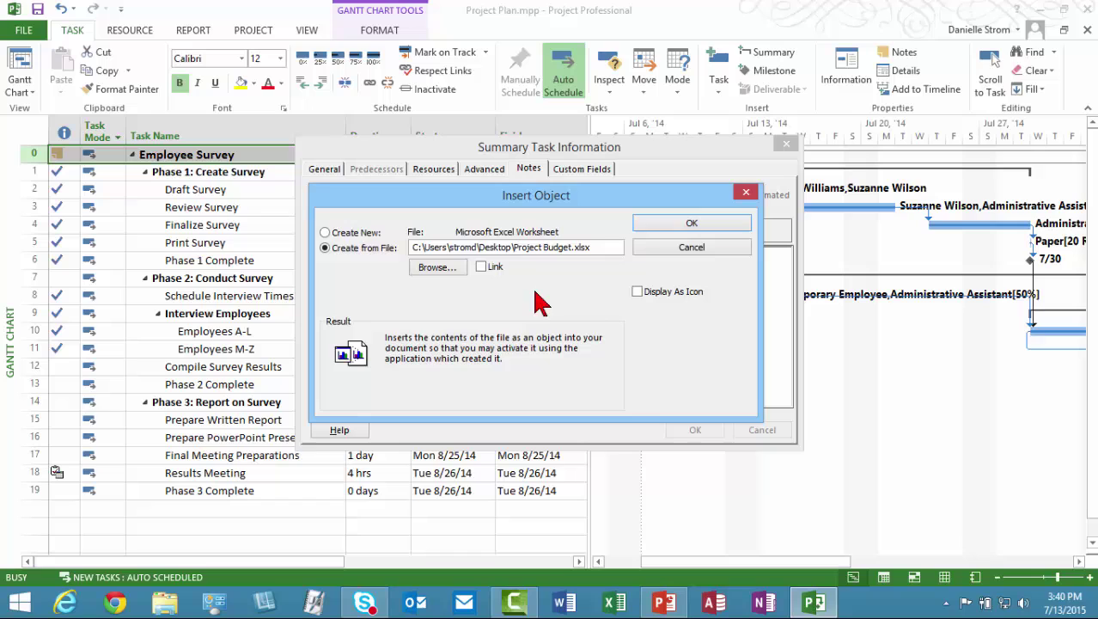
Step: Insert the budget workbook into the notes as an icon labelled "Budget"
{"action": "left_click", "coordinate": [637, 292]}
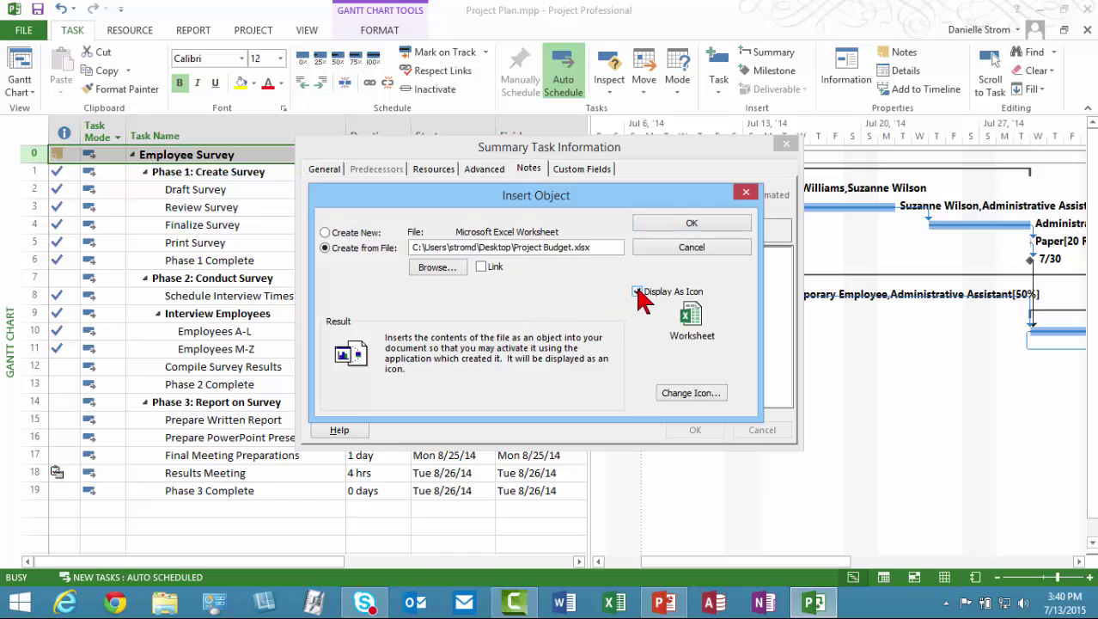
{"action": "left_click", "coordinate": [700, 394]}
{"action": "left_click_drag", "start_coordinate": [470, 421], "coordinate": [291, 408]}
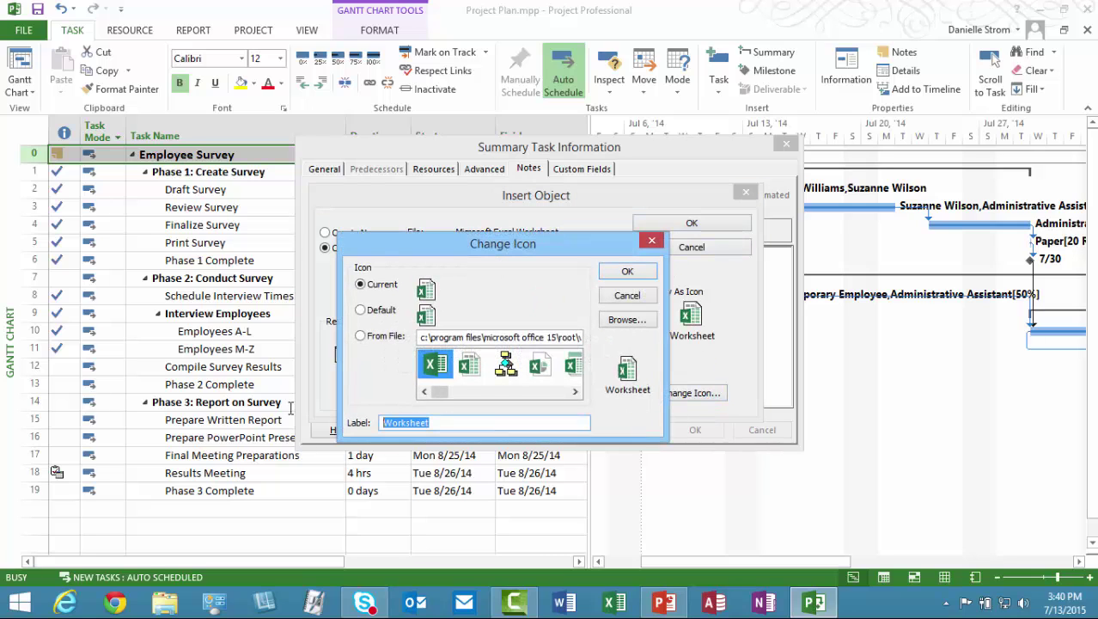
{"action": "type", "text": "Bug"}
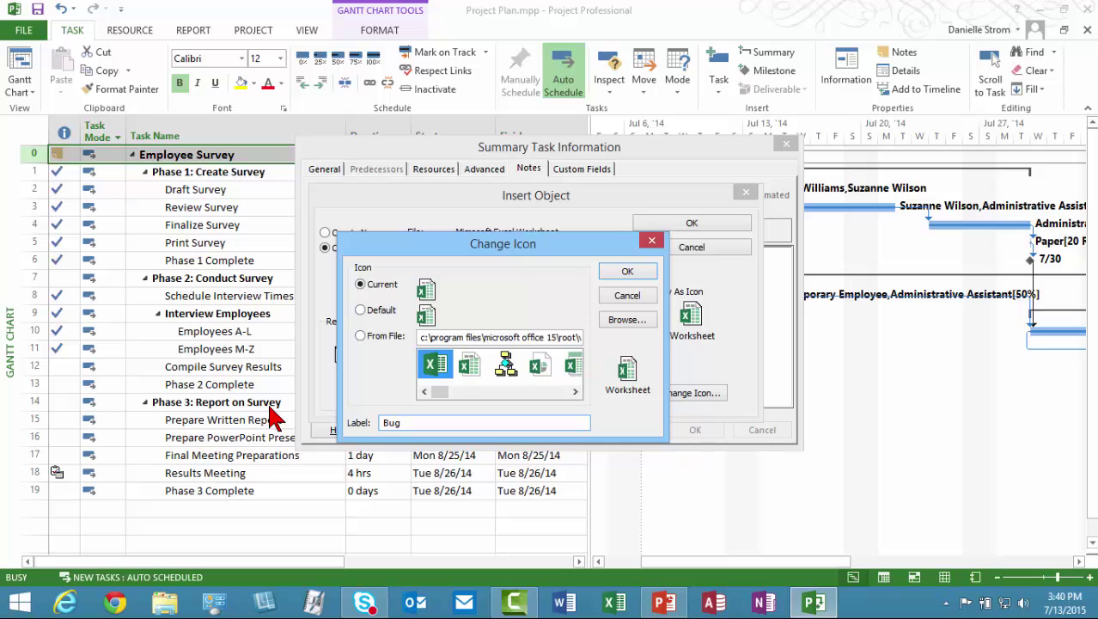
{"action": "type", "text": "dget"}
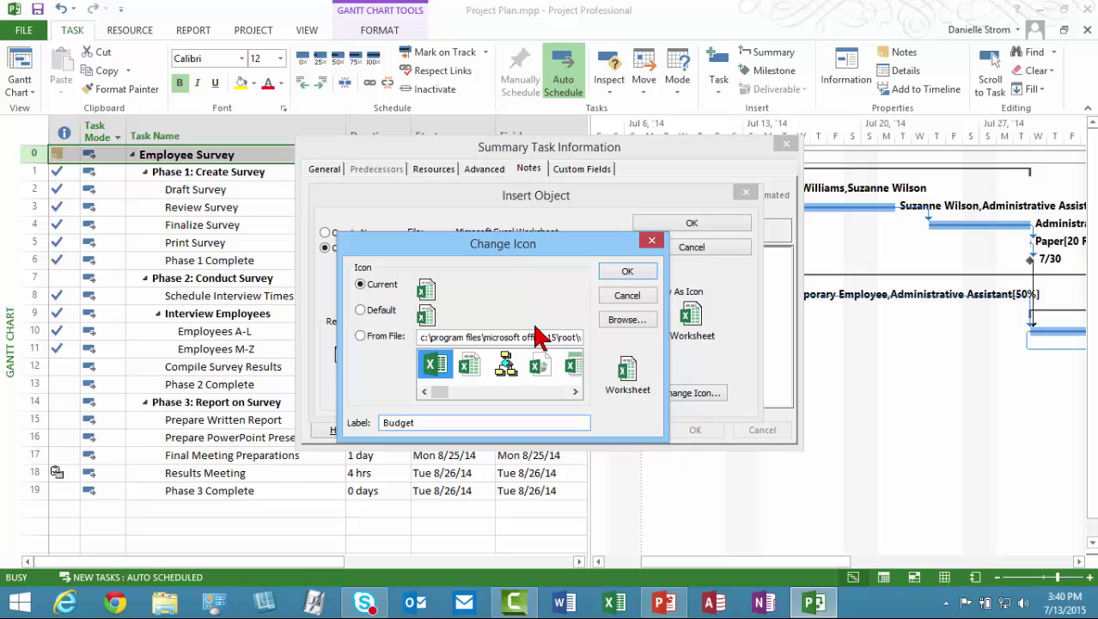
{"action": "left_click", "coordinate": [628, 272]}
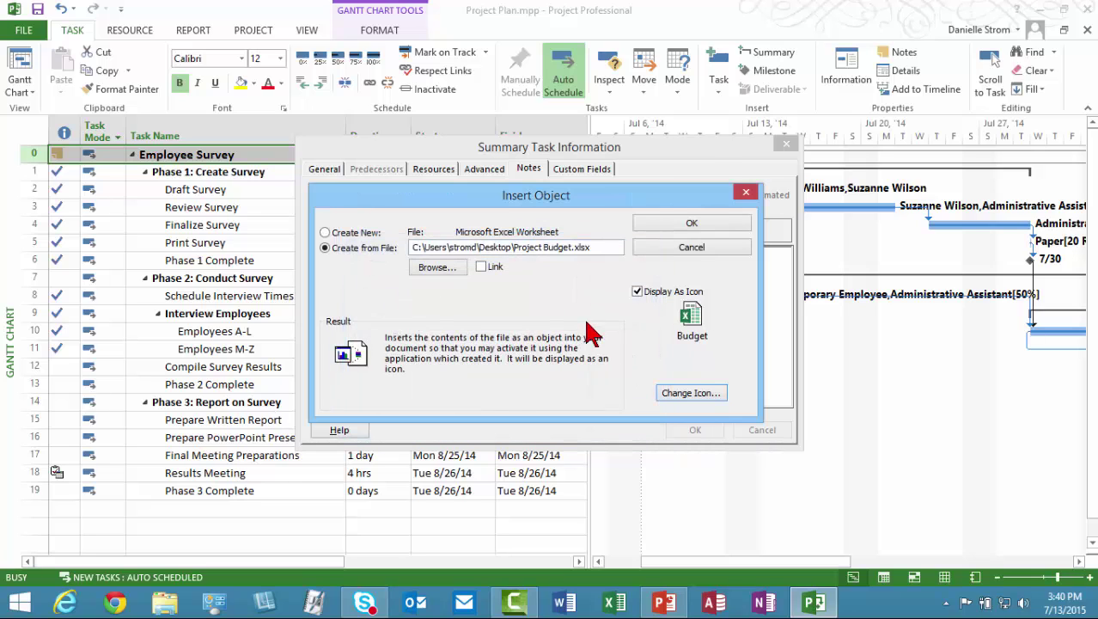
{"action": "left_click", "coordinate": [659, 223]}
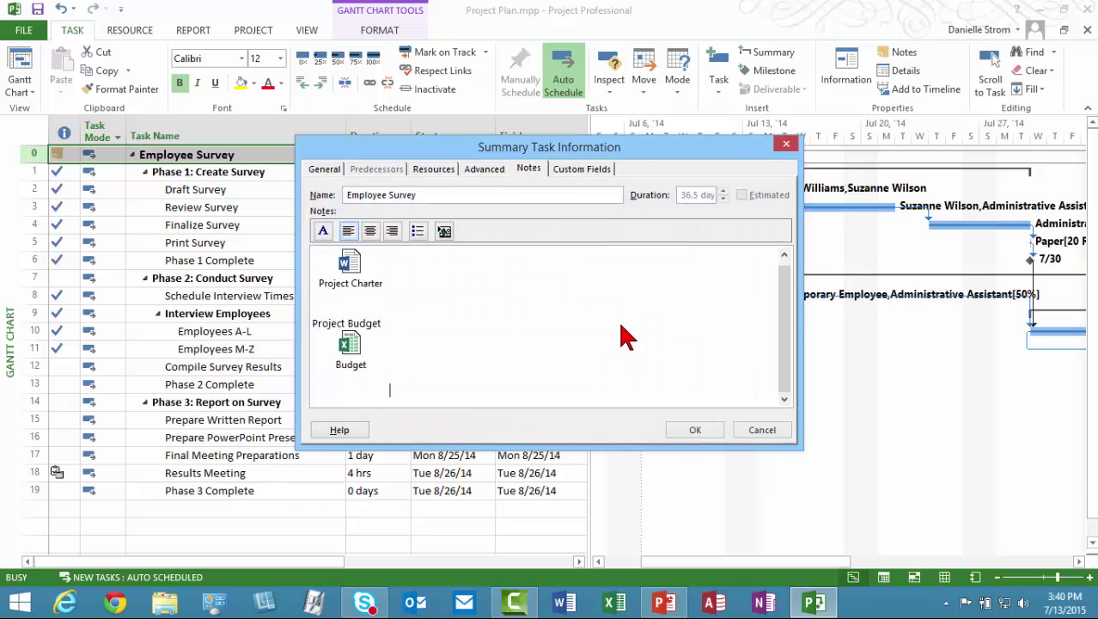
Step: Save the Employee Survey summary task's notes and preview them from the task's note indicator
{"action": "left_click", "coordinate": [695, 430]}
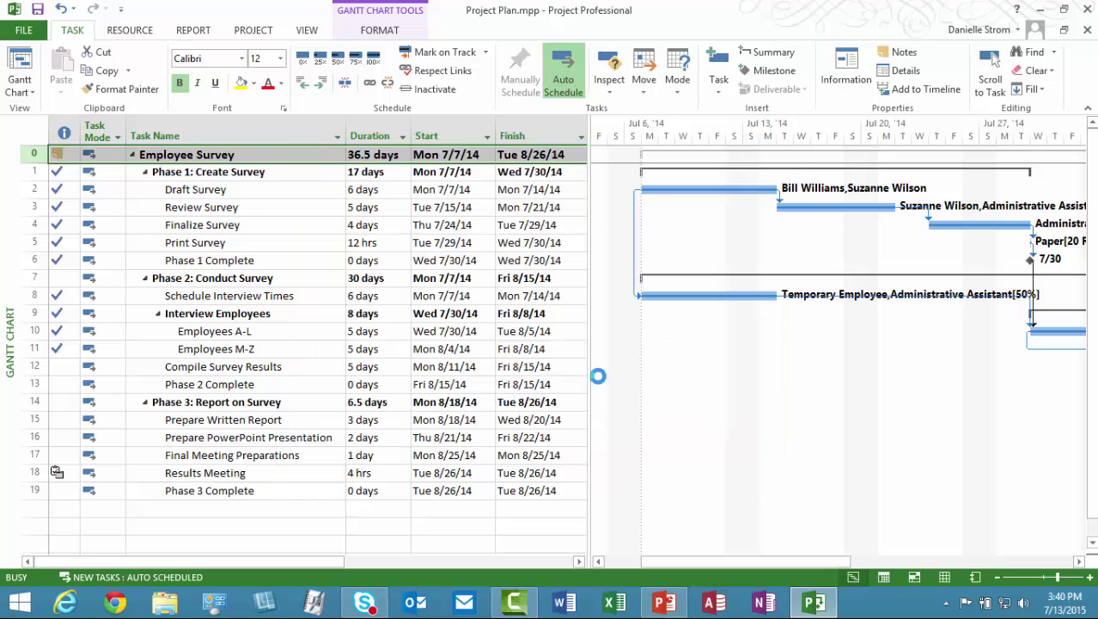
{"action": "left_click", "coordinate": [264, 152]}
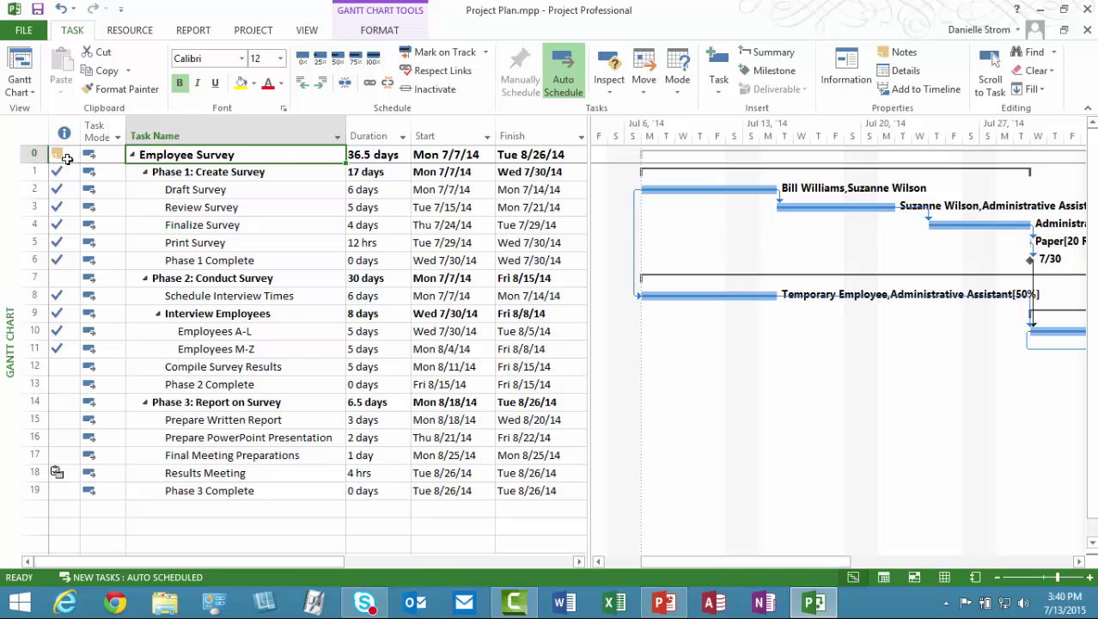
{"action": "mouse_move", "coordinate": [67, 159]}
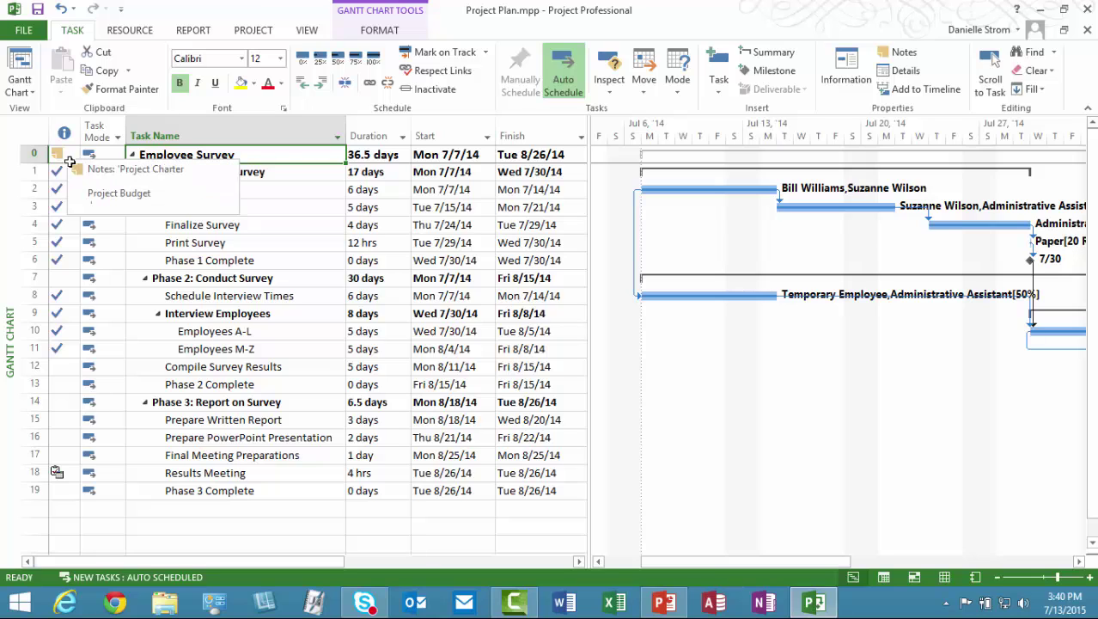
Step: Reopen the Employee Survey notes, view the embedded Budget workbook in a maximized Excel window, and close the workbook and the task information
{"action": "double_click", "coordinate": [211, 155]}
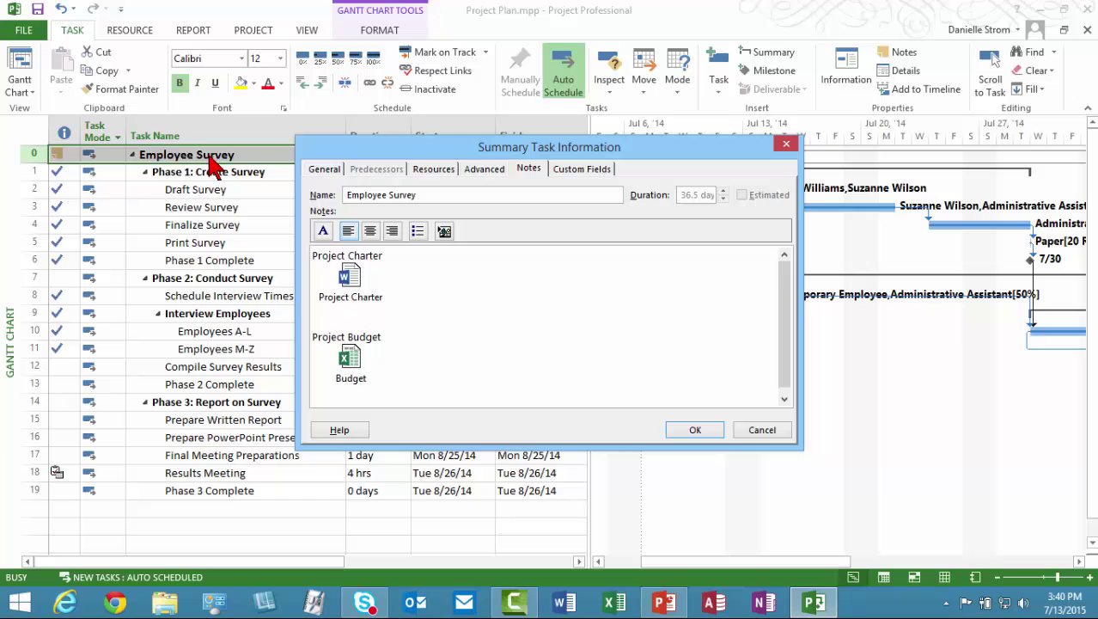
{"action": "left_click", "coordinate": [350, 365]}
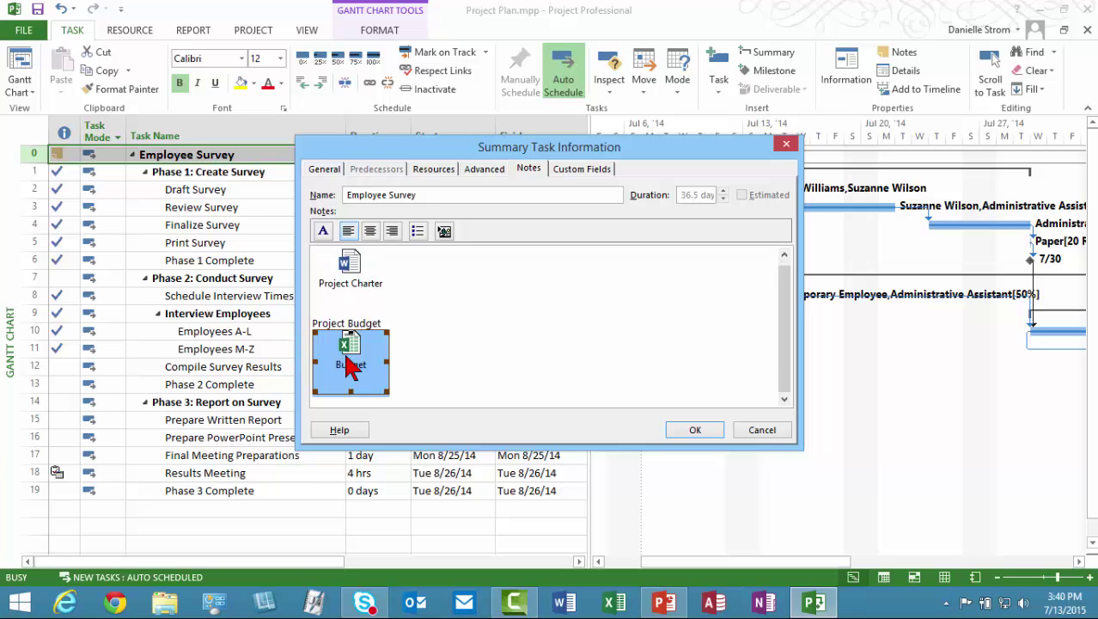
{"action": "double_click", "coordinate": [351, 365]}
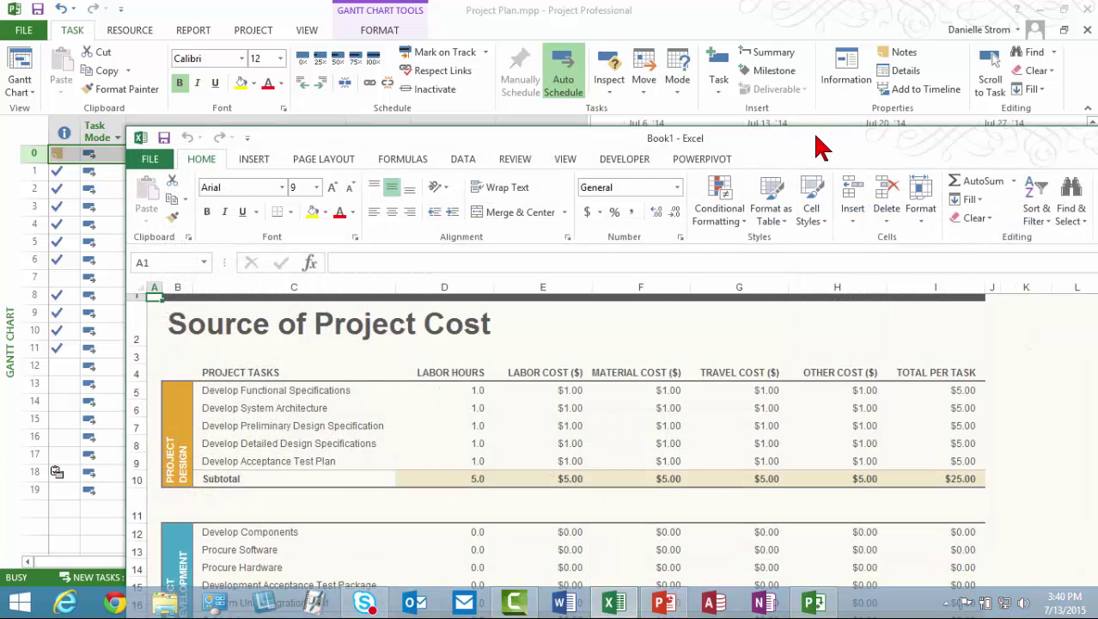
{"action": "left_click_drag", "start_coordinate": [816, 146], "coordinate": [713, 84]}
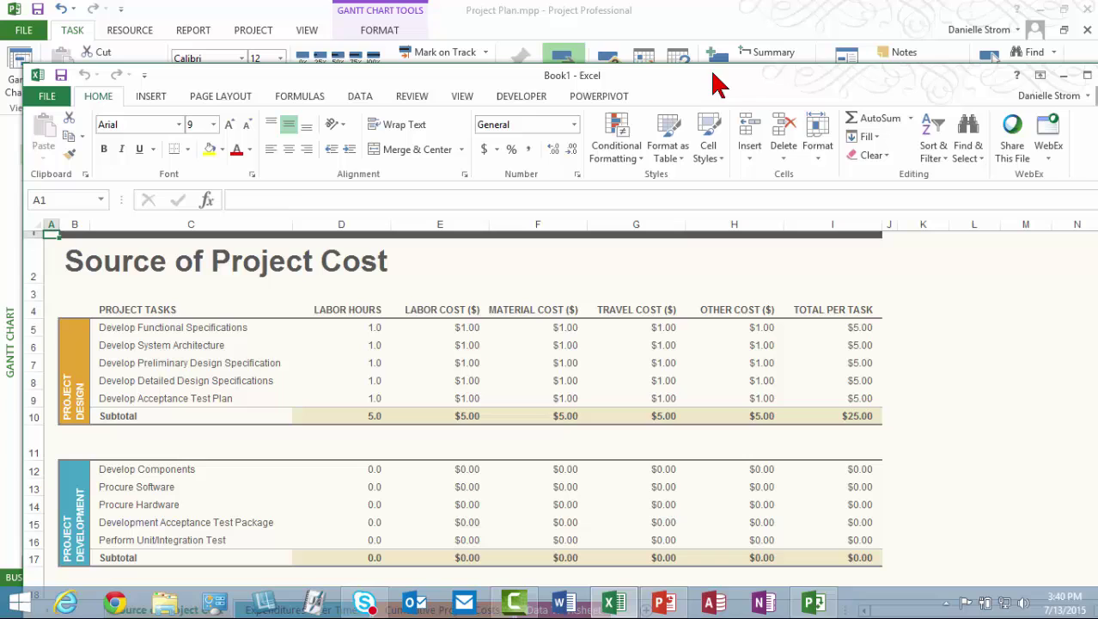
{"action": "left_click", "coordinate": [1086, 77]}
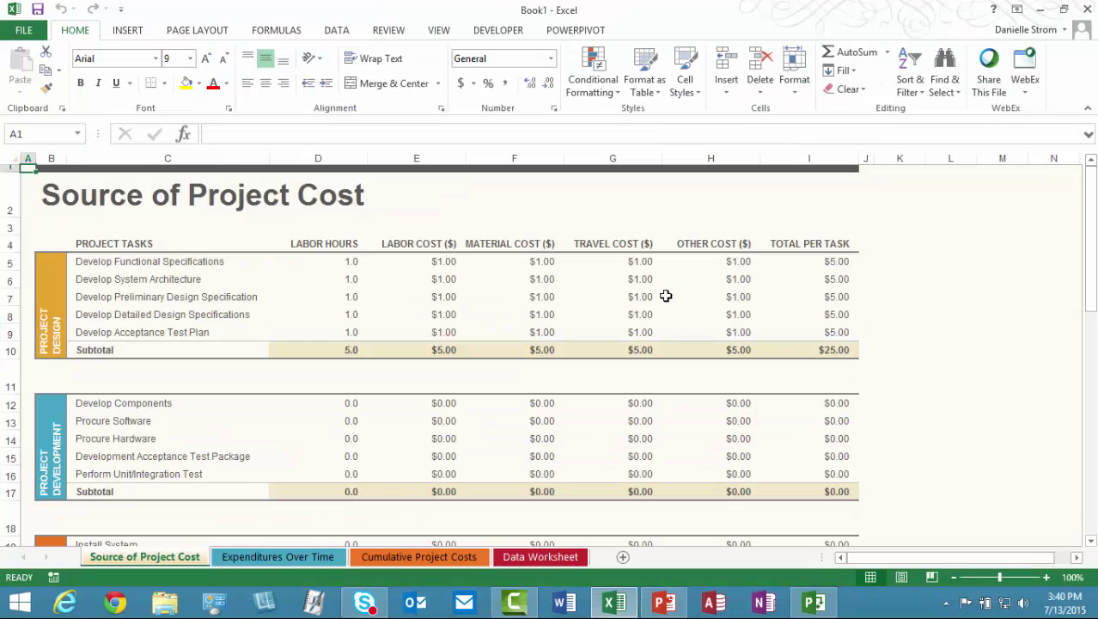
{"action": "left_click", "coordinate": [1086, 9]}
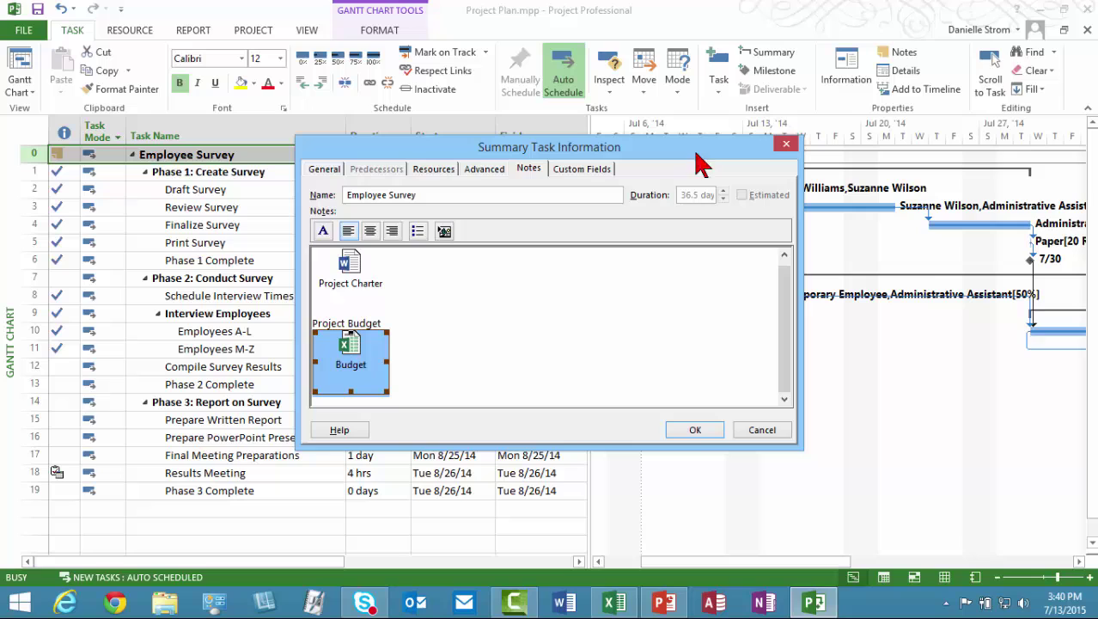
{"action": "left_click", "coordinate": [692, 431]}
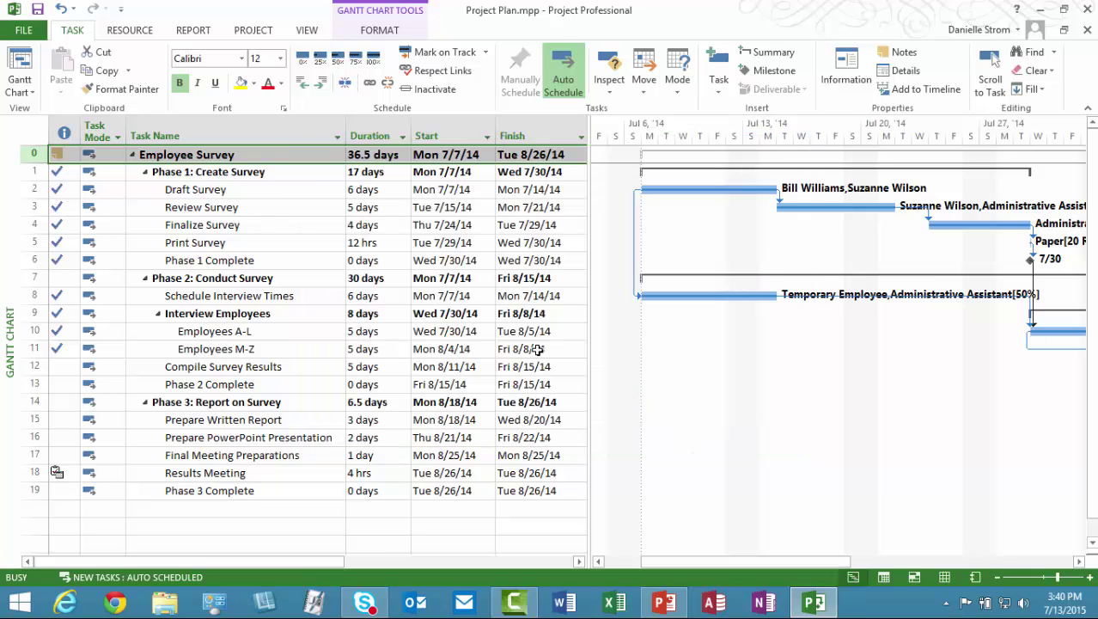
{"action": "left_click", "coordinate": [266, 157]}
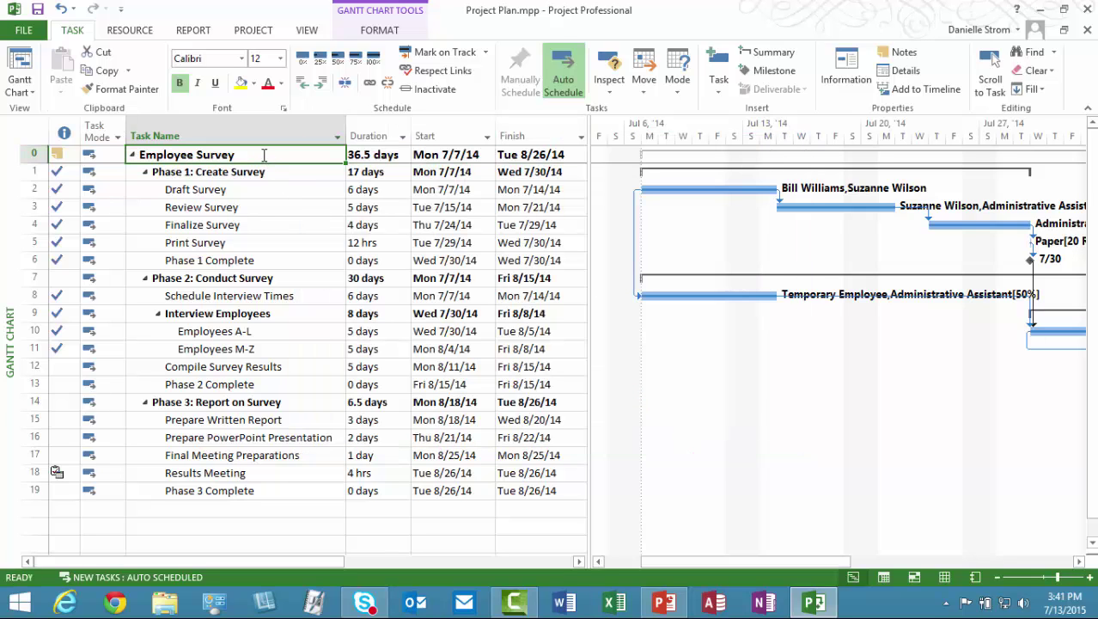